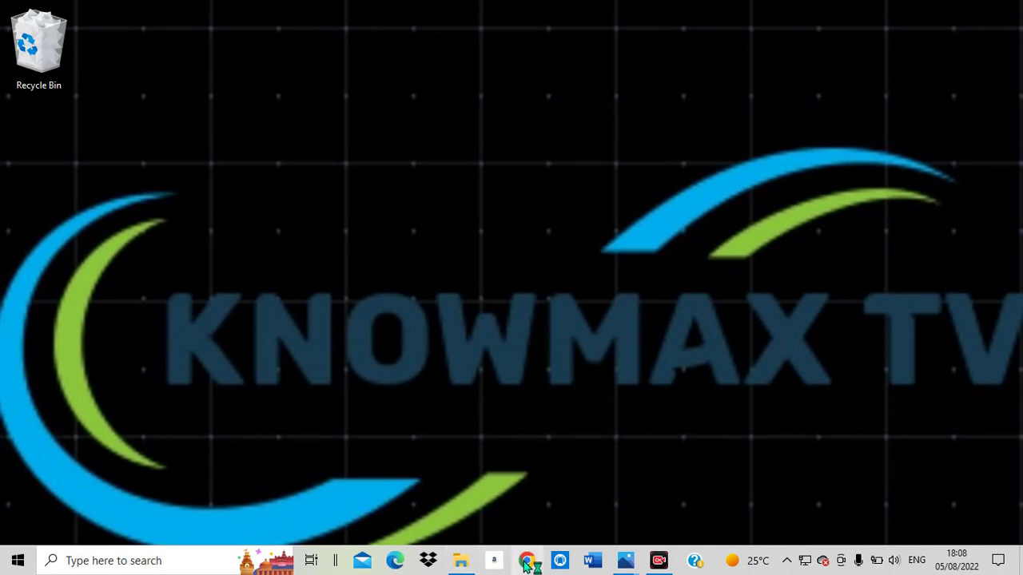
# - Open Chrome and search Google for 'DOWNLOAD BLUEETOOTH DRIVERS'
pyautogui.click(525, 561)
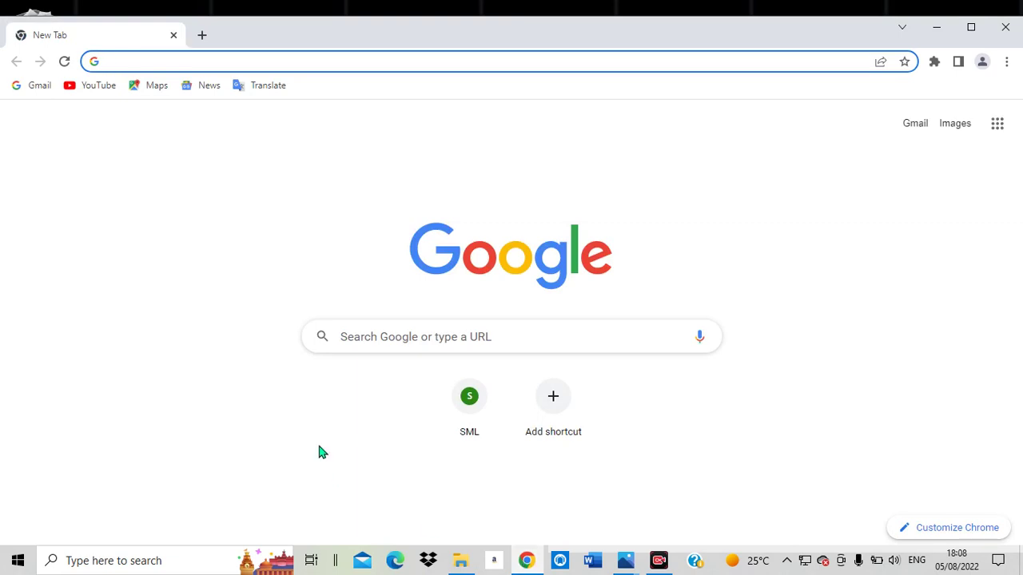
pyautogui.click(346, 352)
pyautogui.write('DOWNLOA')
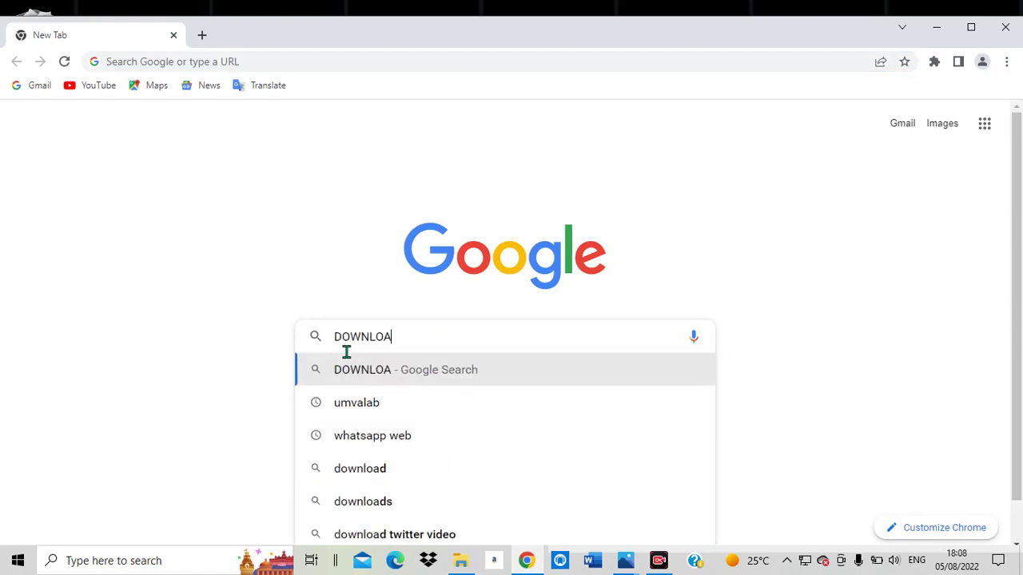
pyautogui.press('BackSpace')
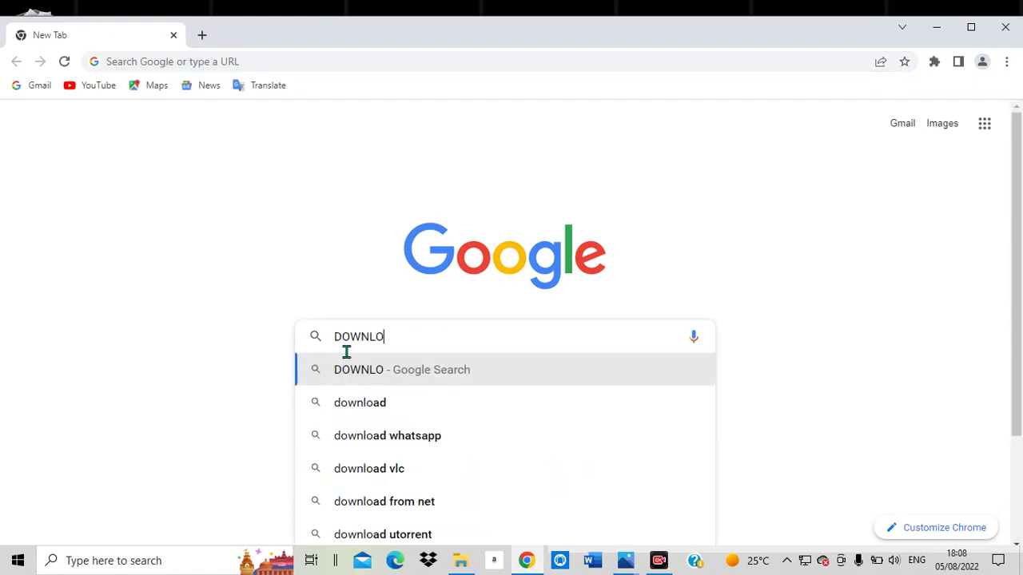
pyautogui.write('AD')
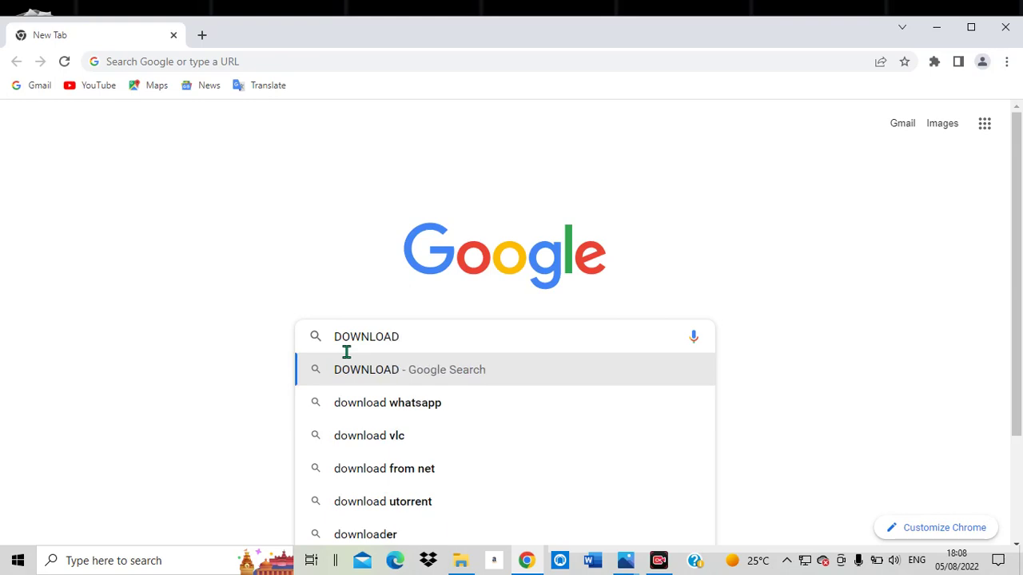
pyautogui.write(' B')
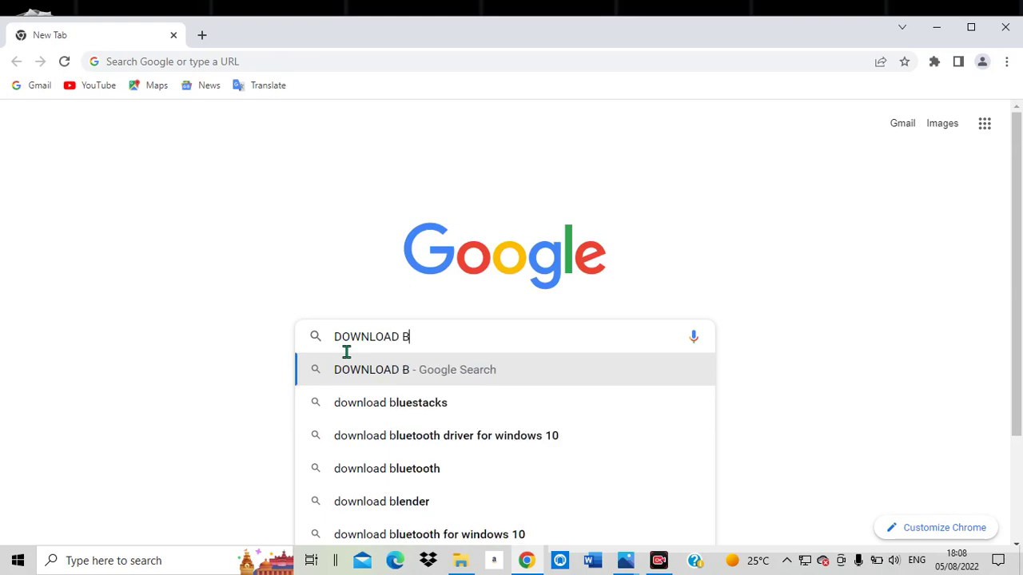
pyautogui.write('LUEETOOTH')
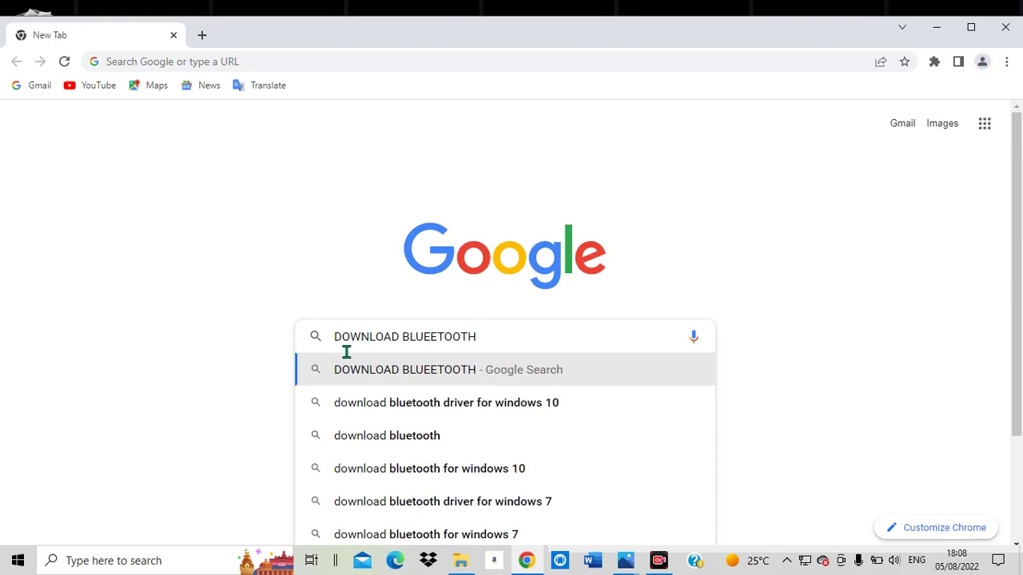
pyautogui.write(' DRIVERS')
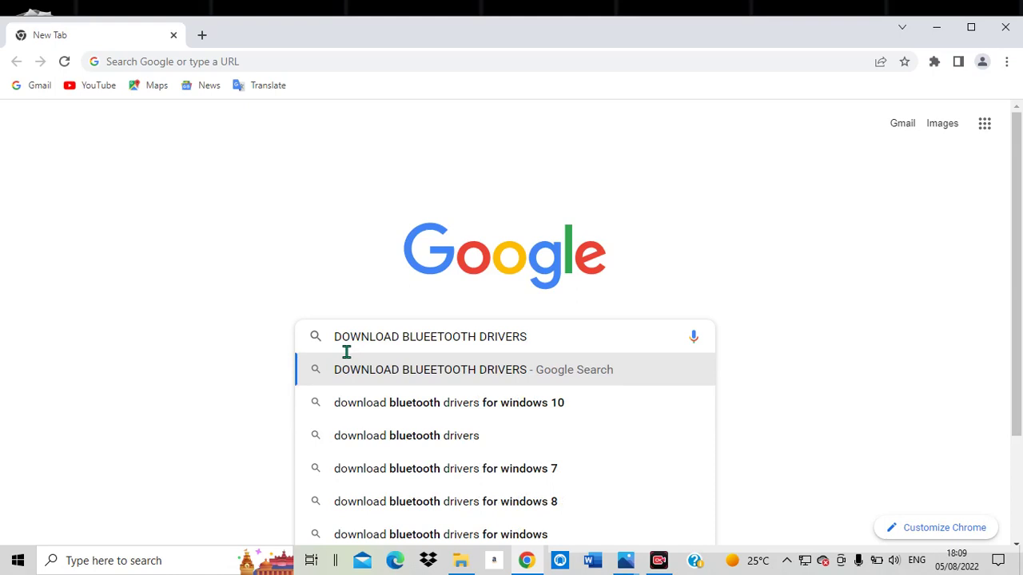
pyautogui.press('Return')
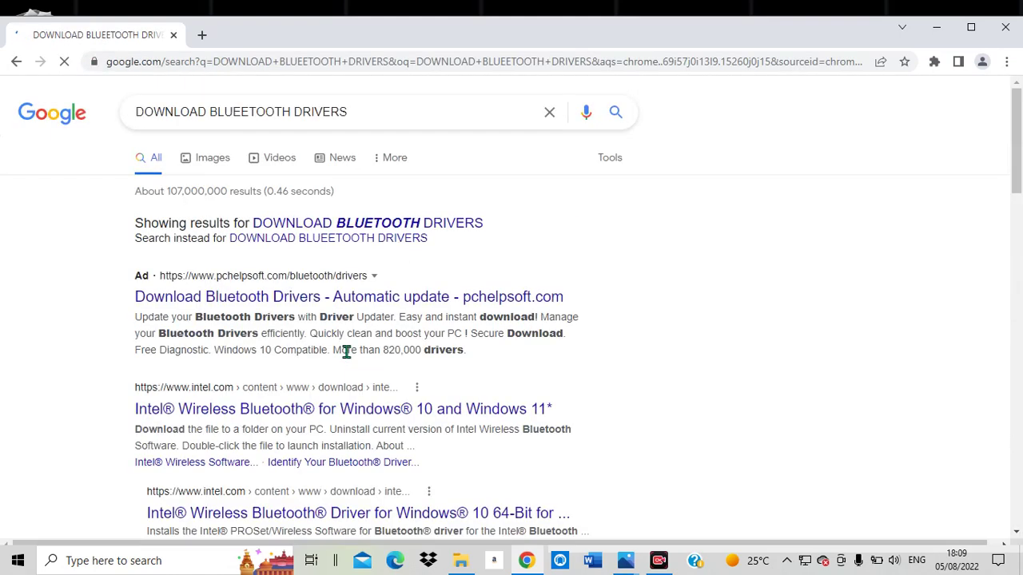
# - Outline the intel.com result, then open the Intel Wireless Bluetooth for Windows 10 and 11 page
pyautogui.moveTo(1018, 144); pyautogui.dragTo(1019, 183)
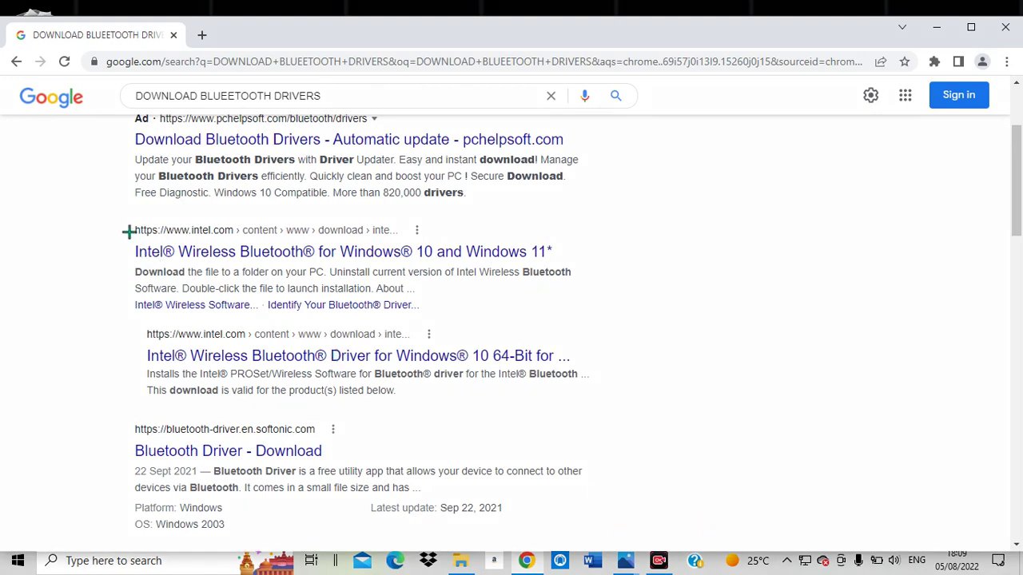
pyautogui.moveTo(124, 222)
pyautogui.mouseDown()
pyautogui.moveTo(289, 241)
pyautogui.moveTo(427, 286)
pyautogui.moveTo(575, 285)
pyautogui.moveTo(584, 295)
pyautogui.mouseUp()
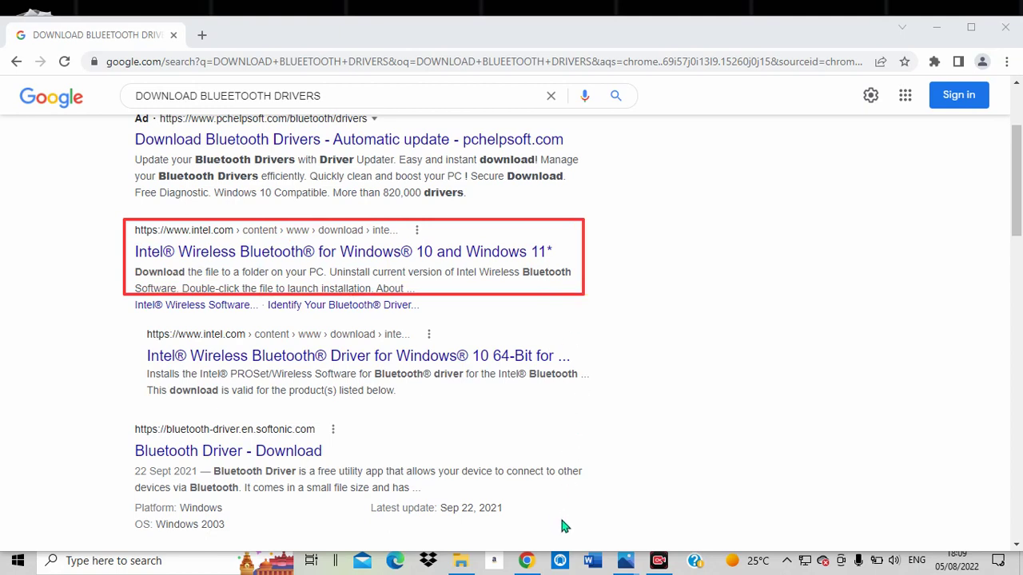
pyautogui.click(370, 253)
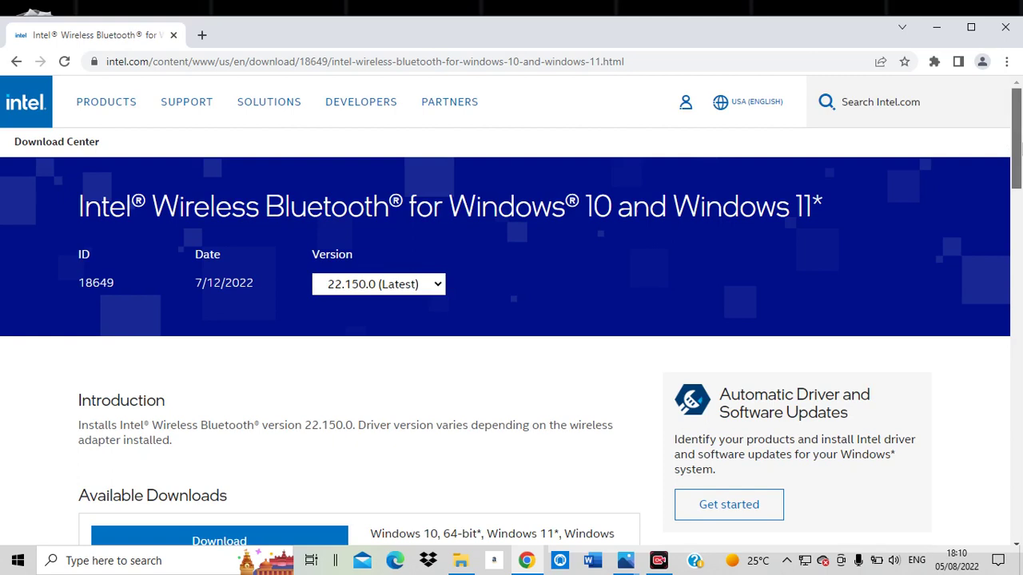
# - Review versions 22.150.0, 22.140.0 and 22.130.0 in the Version list, keeping 22.150.0 (Latest)
pyautogui.scroll(-1, 472, 209)
pyautogui.scroll(1, 472, 209)
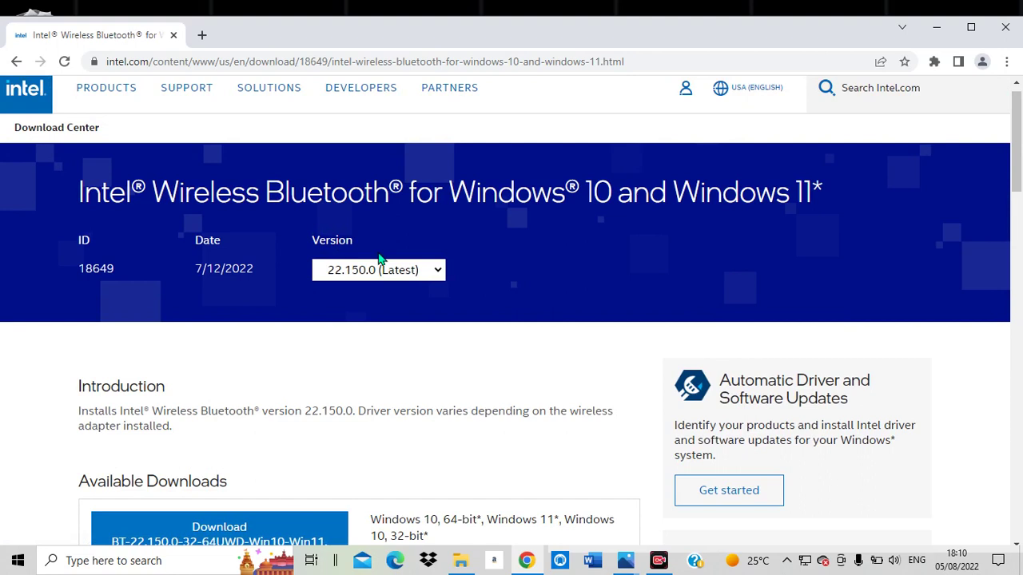
pyautogui.click(432, 273)
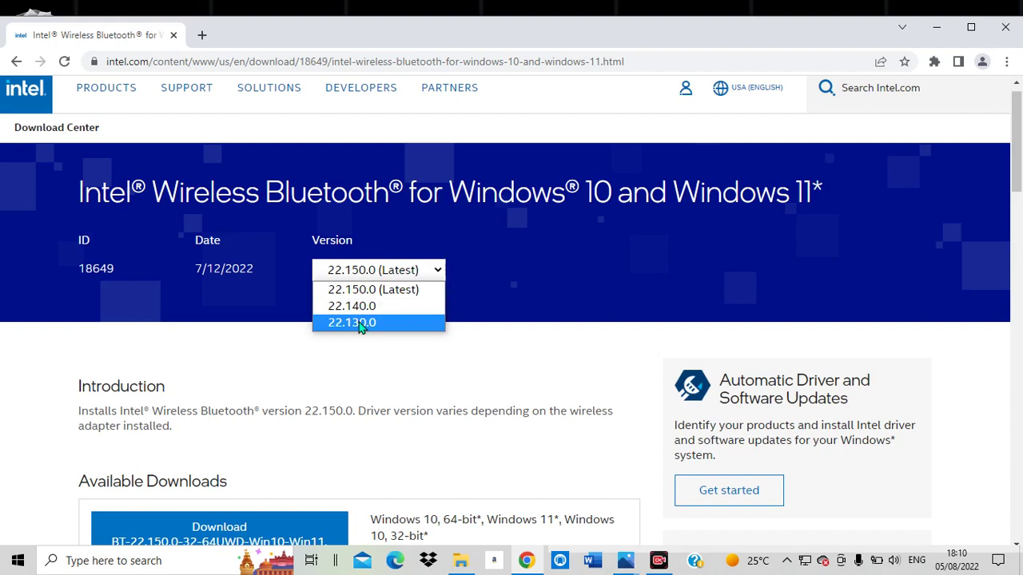
pyautogui.click(468, 251)
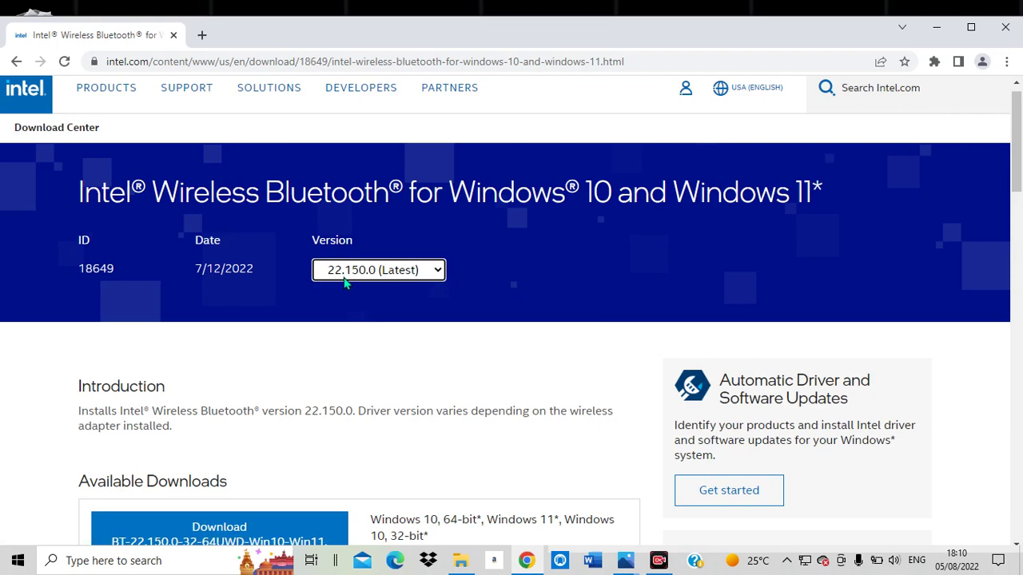
pyautogui.scroll(-2, 390, 418)
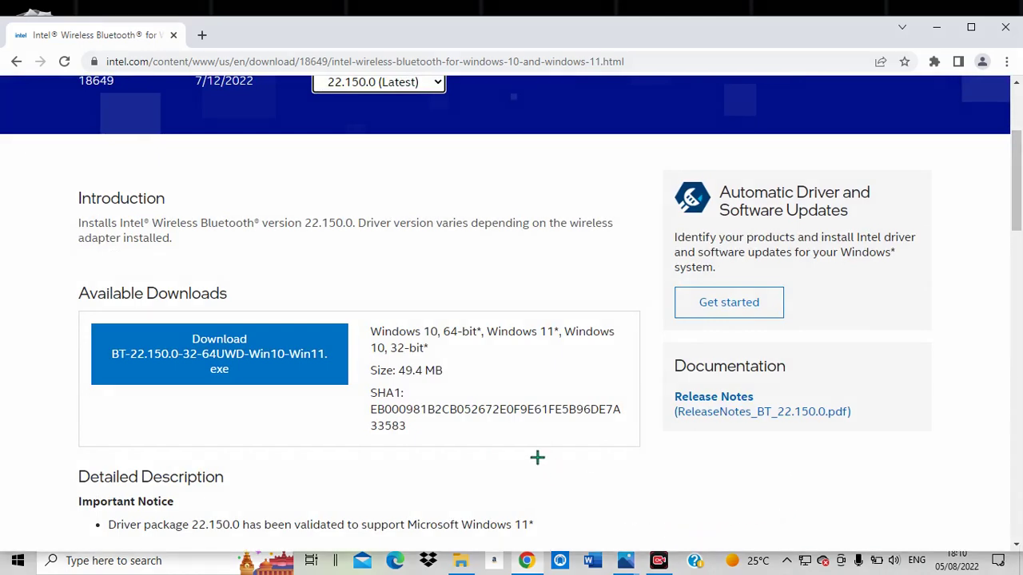
pyautogui.moveTo(539, 456)
pyautogui.mouseDown()
pyautogui.moveTo(326, 389)
pyautogui.moveTo(292, 366)
pyautogui.mouseUp()
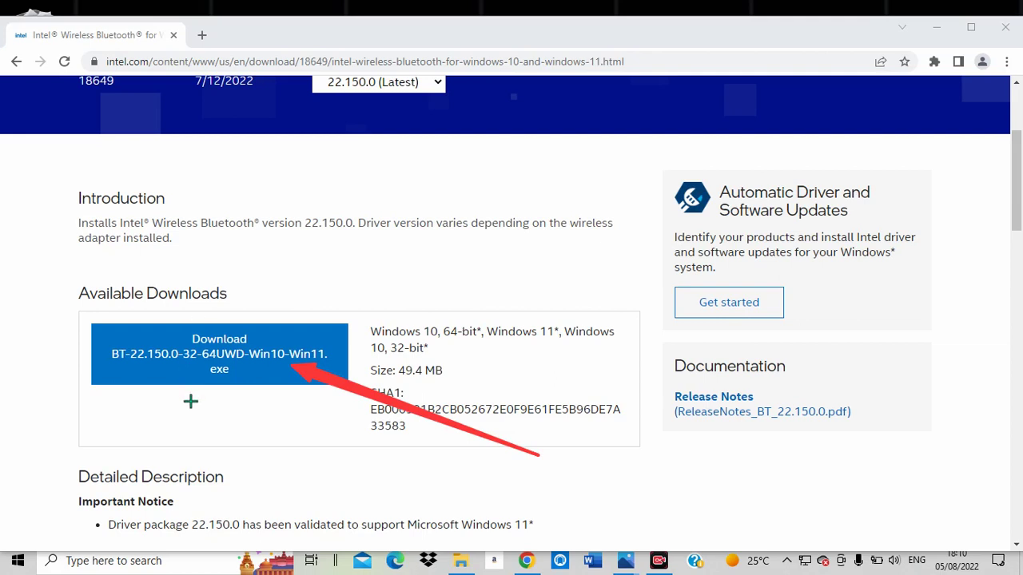
pyautogui.moveTo(191, 401); pyautogui.dragTo(191, 358)
pyautogui.moveTo(219, 390); pyautogui.dragTo(216, 365)
pyautogui.moveTo(267, 393); pyautogui.dragTo(265, 369)
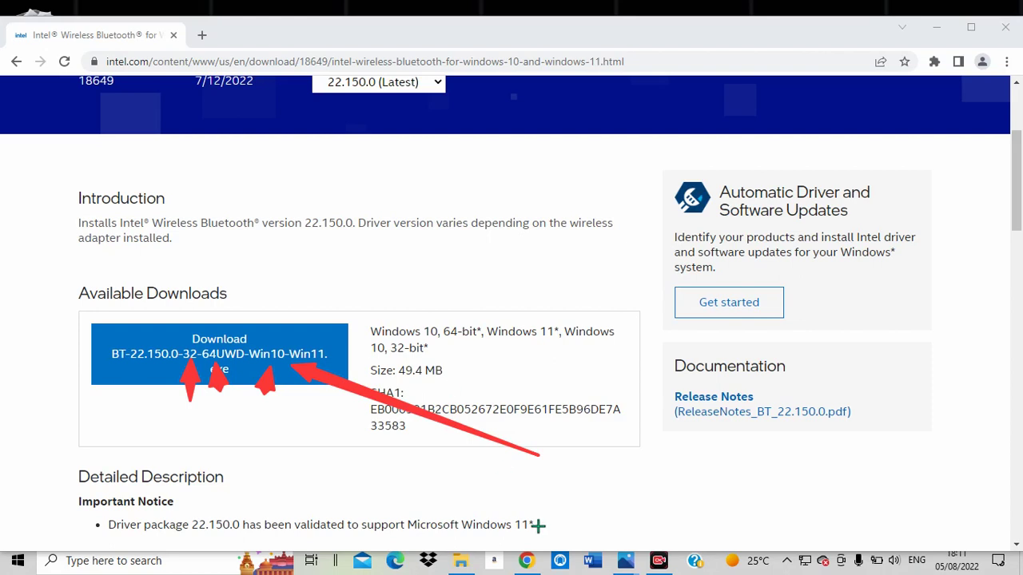
pyautogui.press('Escape')
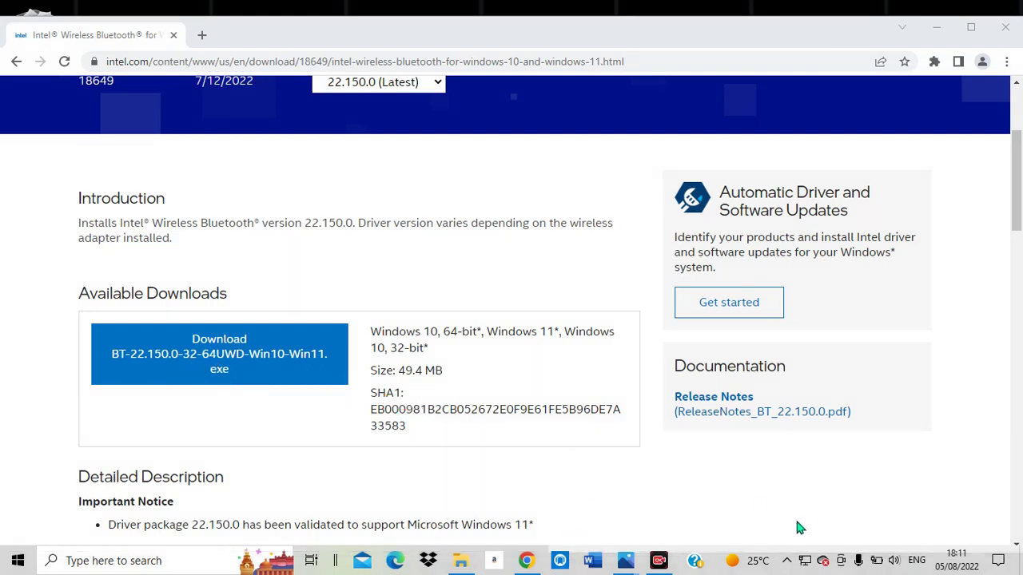
pyautogui.hotkey('ctrl', '2')
pyautogui.moveTo(388, 494); pyautogui.dragTo(421, 430)
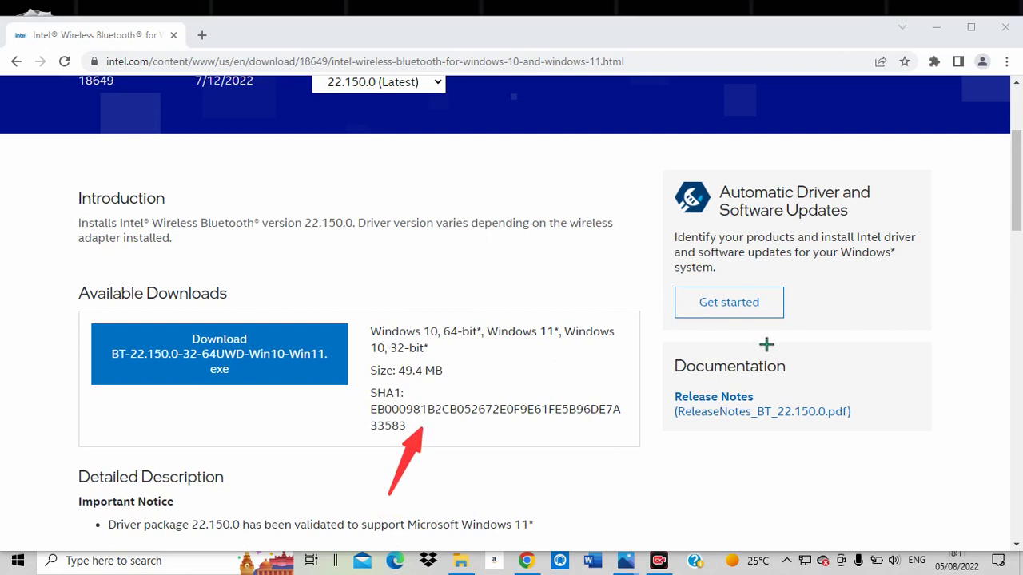
pyautogui.moveTo(516, 371); pyautogui.dragTo(441, 369)
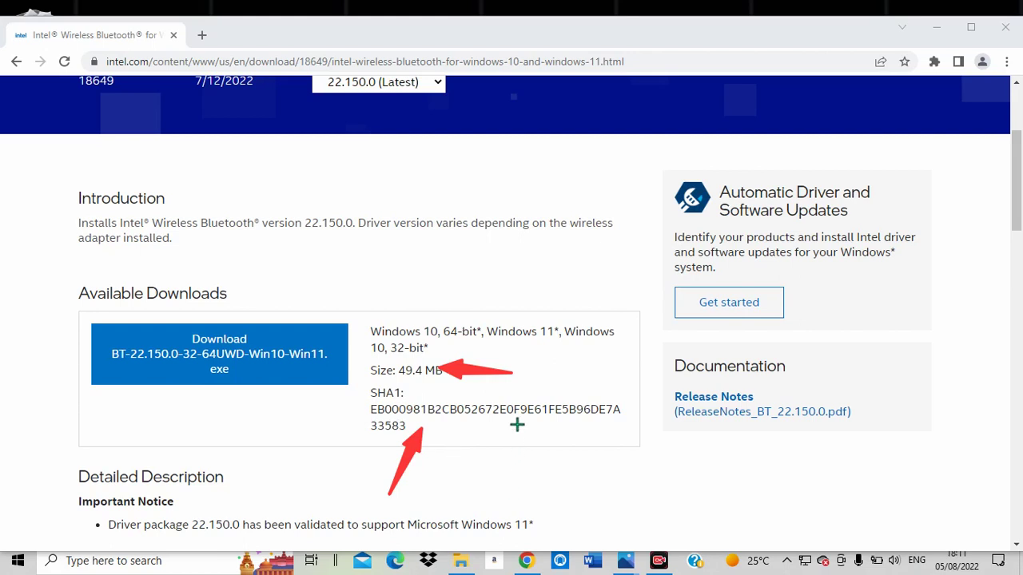
pyautogui.press('Escape')
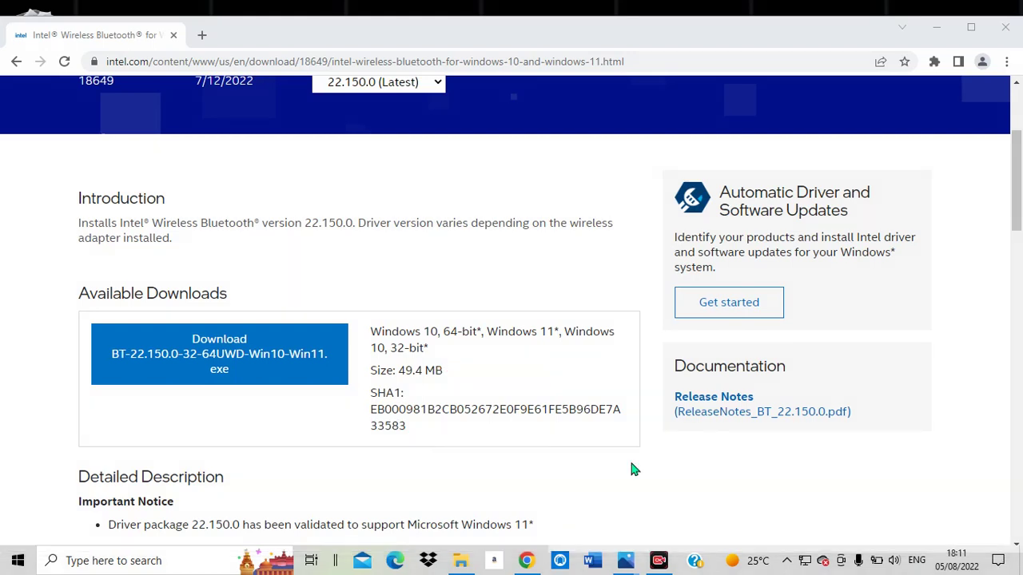
pyautogui.click(1017, 194)
# - Scroll back to the driver version notes, marking the double-click installation step with an arrow
pyautogui.moveTo(1017, 194); pyautogui.dragTo(1019, 240)
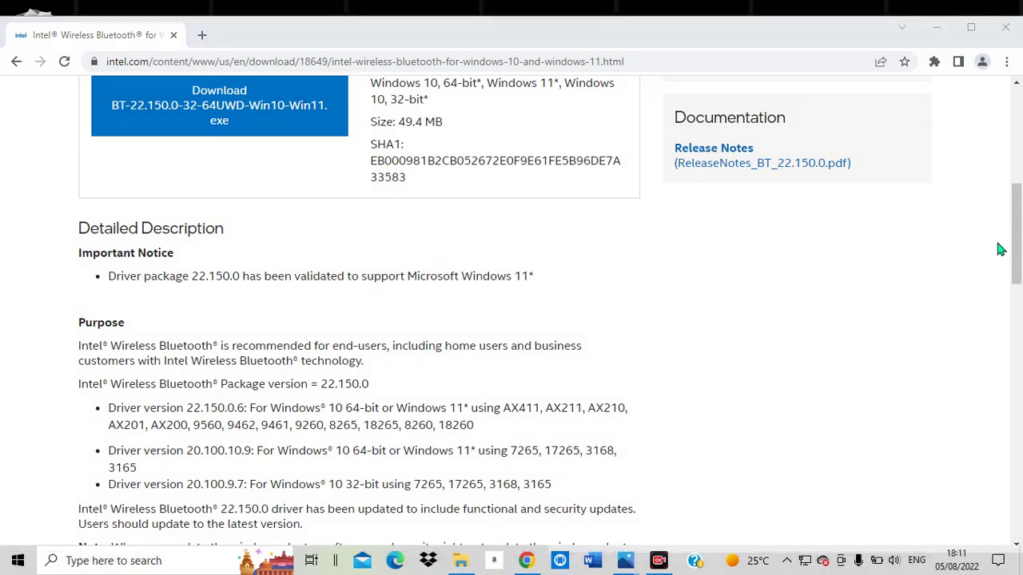
pyautogui.moveTo(1019, 237); pyautogui.dragTo(1011, 407)
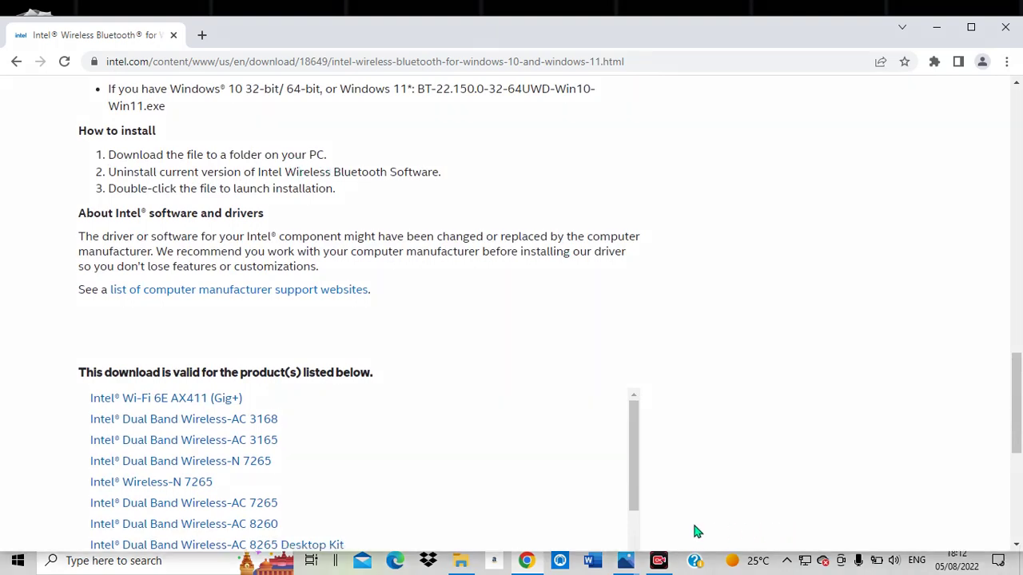
pyautogui.moveTo(479, 359)
pyautogui.mouseDown()
pyautogui.moveTo(259, 144)
pyautogui.moveTo(290, 197)
pyautogui.mouseUp()
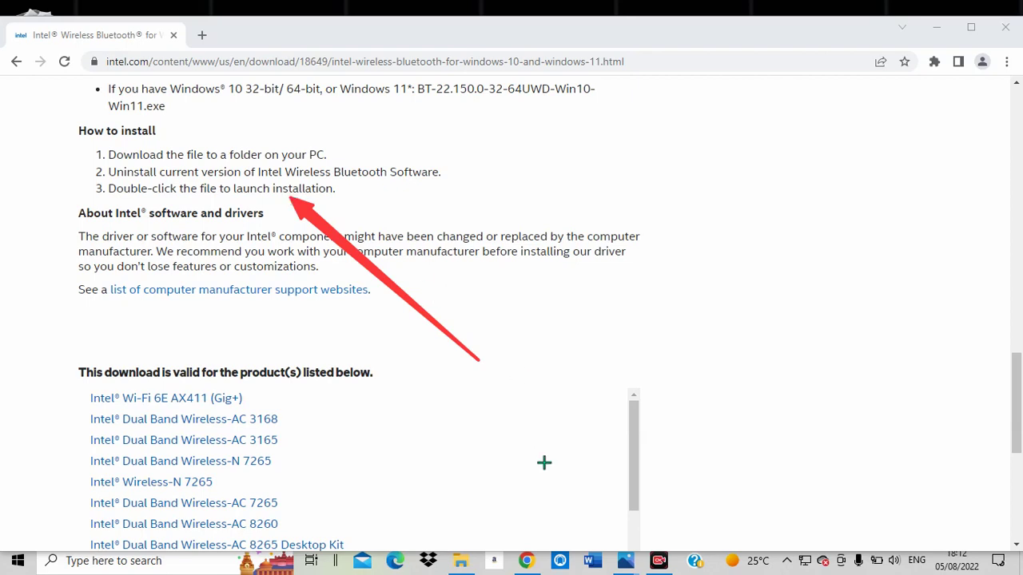
pyautogui.press('Escape')
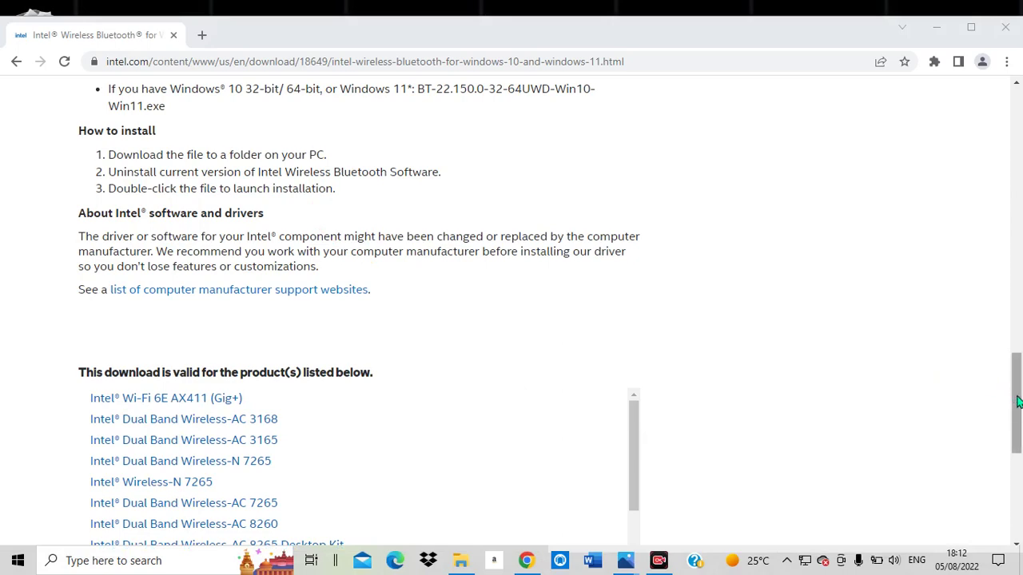
pyautogui.moveTo(1017, 408); pyautogui.dragTo(1019, 298)
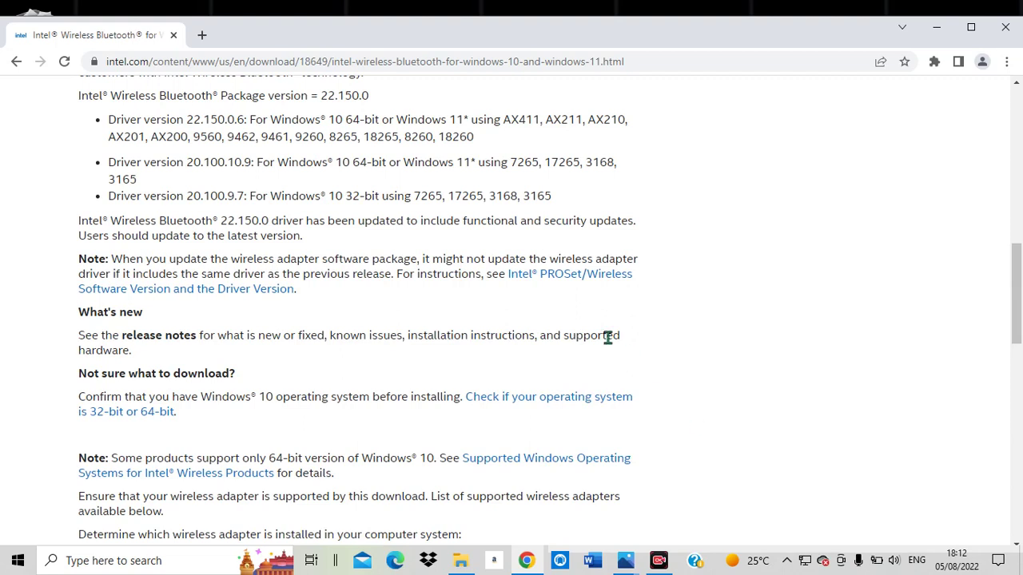
# - Open Intel's 32-bit vs 64-bit Windows guide and expand its Windows 10 steps
pyautogui.click(563, 405)
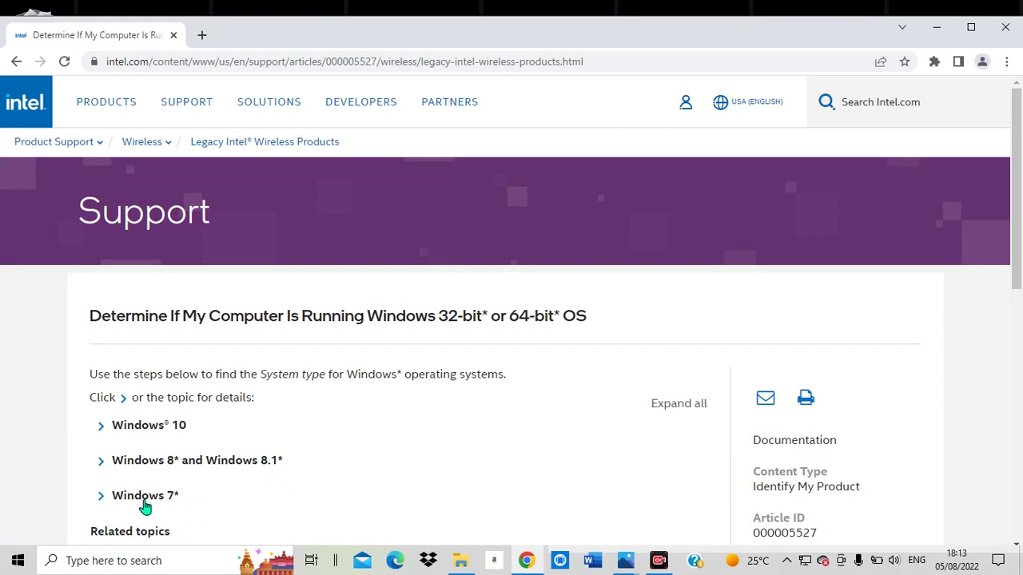
pyautogui.moveTo(1016, 248); pyautogui.dragTo(1020, 300)
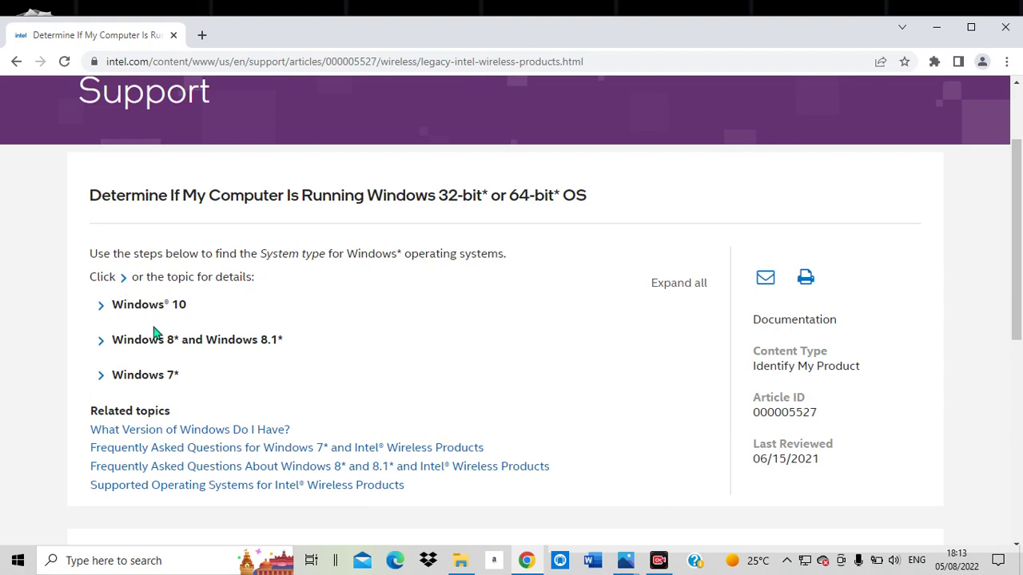
pyautogui.click(102, 309)
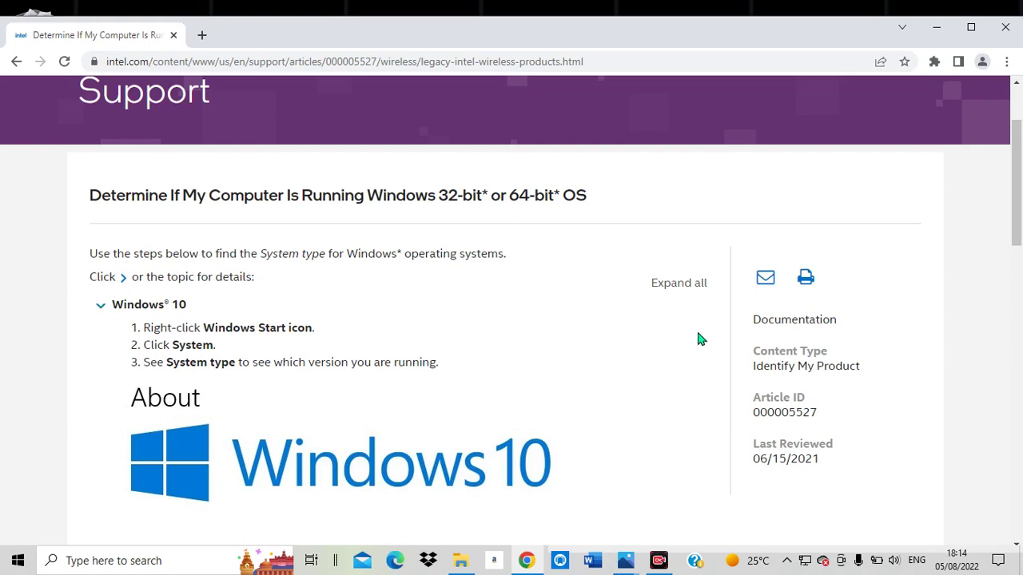
pyautogui.moveTo(1016, 164); pyautogui.dragTo(1015, 128)
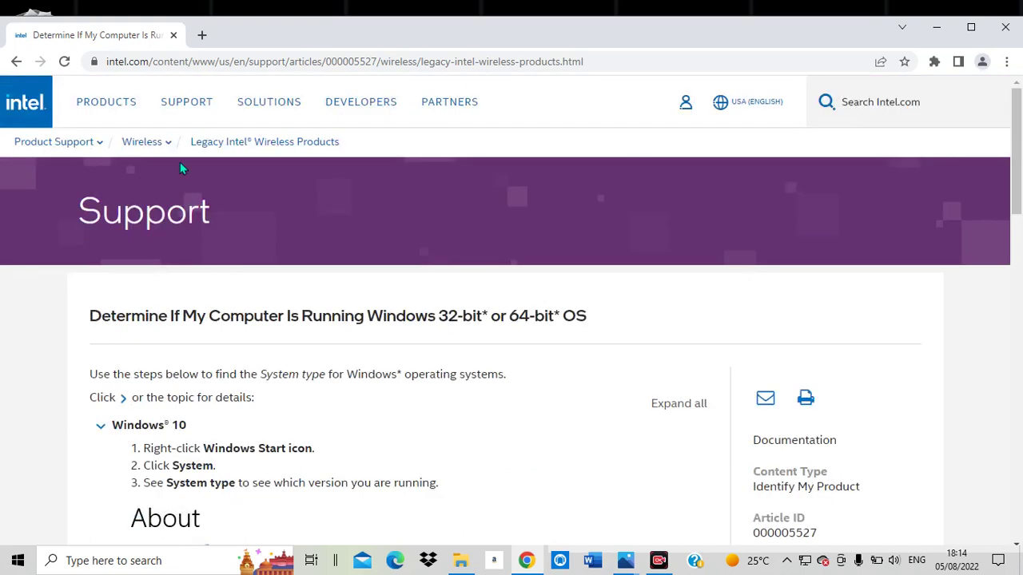
pyautogui.click(15, 64)
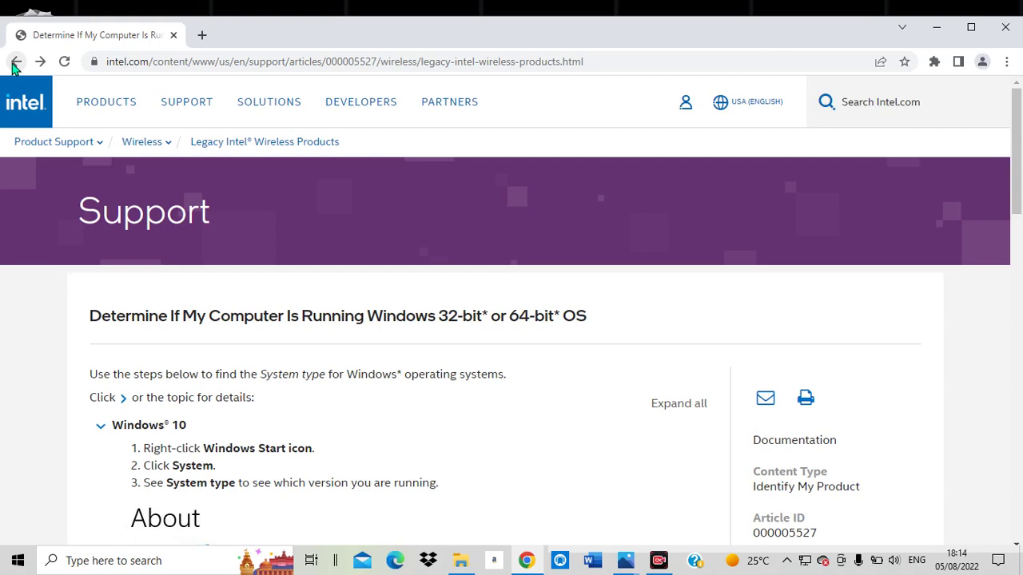
# - Return to the Bluetooth driver page and download BT-22.150.0-32-64UWD-Win10-Win11.exe
pyautogui.click(16, 62)
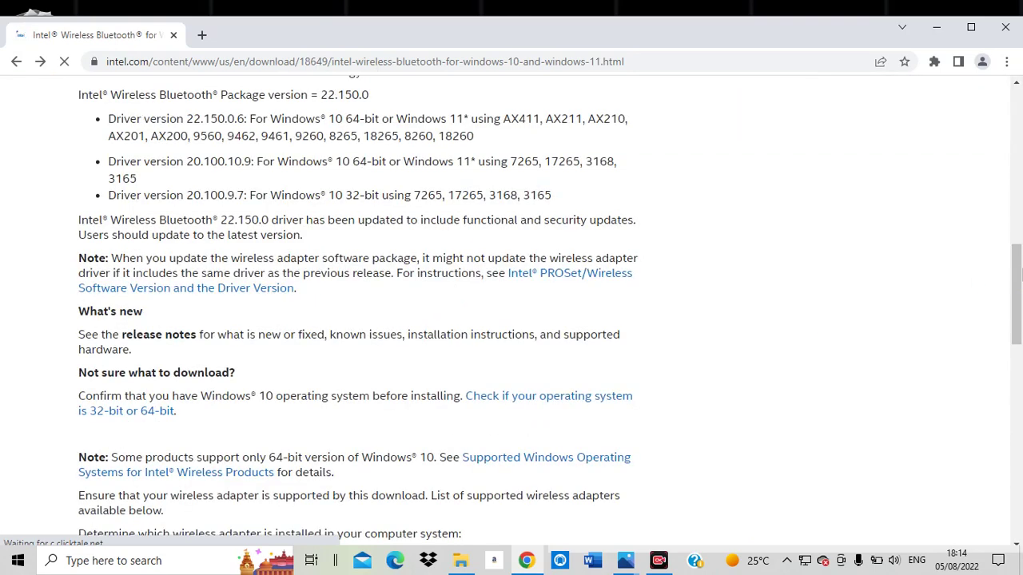
pyautogui.moveTo(1017, 296); pyautogui.dragTo(1020, 142)
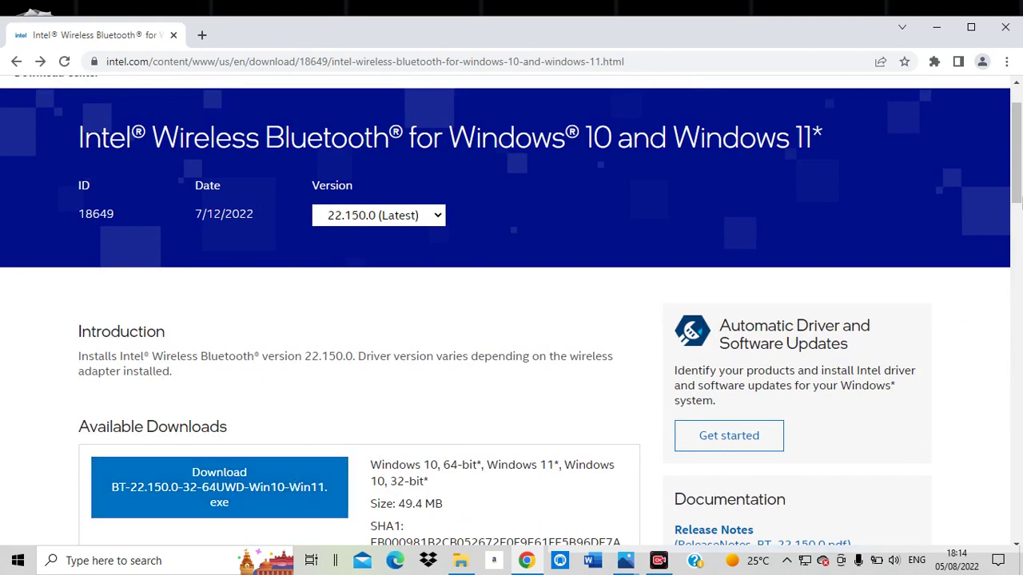
pyautogui.moveTo(1019, 172); pyautogui.dragTo(1019, 198)
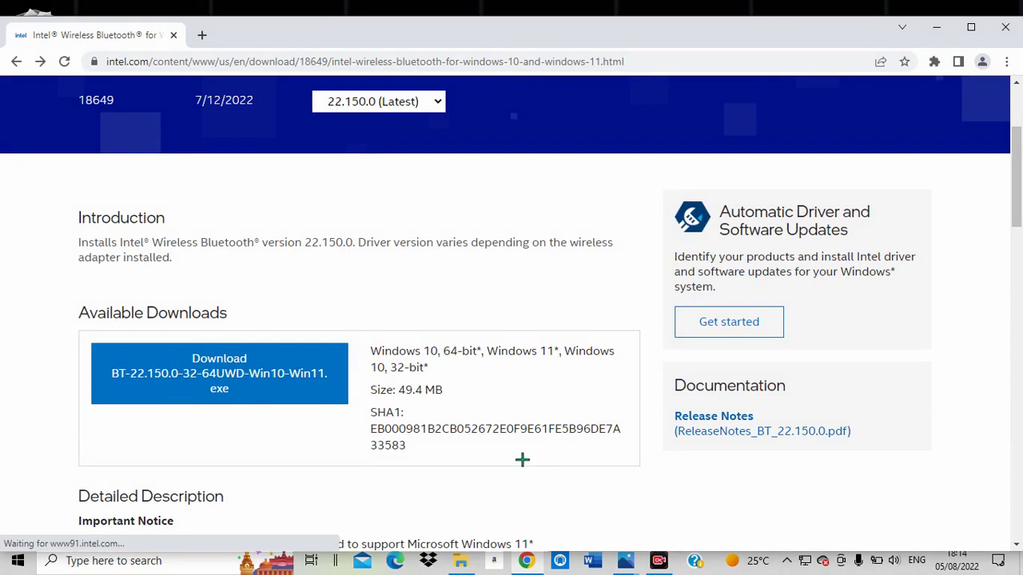
pyautogui.moveTo(521, 459); pyautogui.dragTo(339, 399)
pyautogui.moveTo(210, 384); pyautogui.dragTo(516, 526)
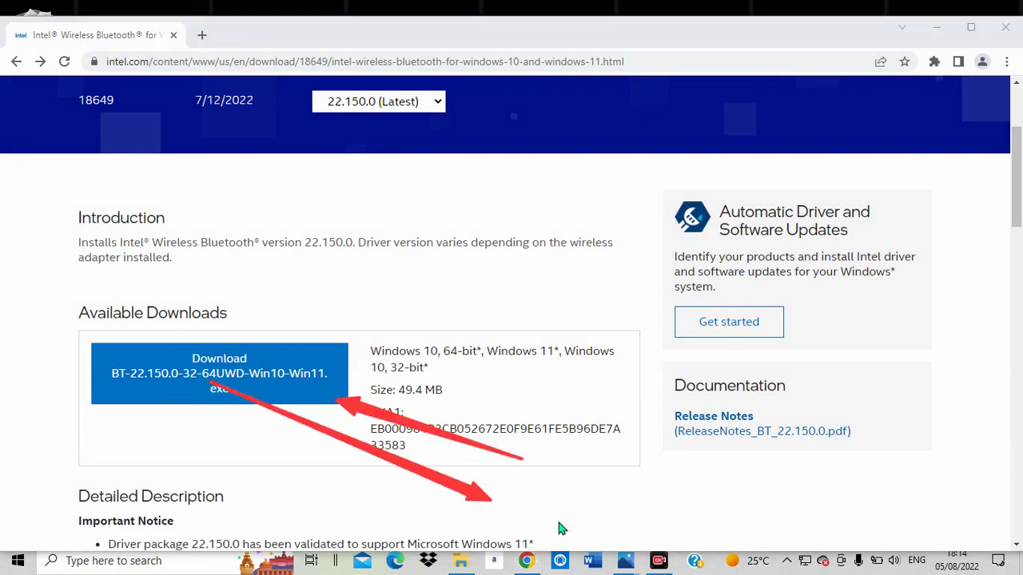
pyautogui.press('Escape')
pyautogui.click(274, 372)
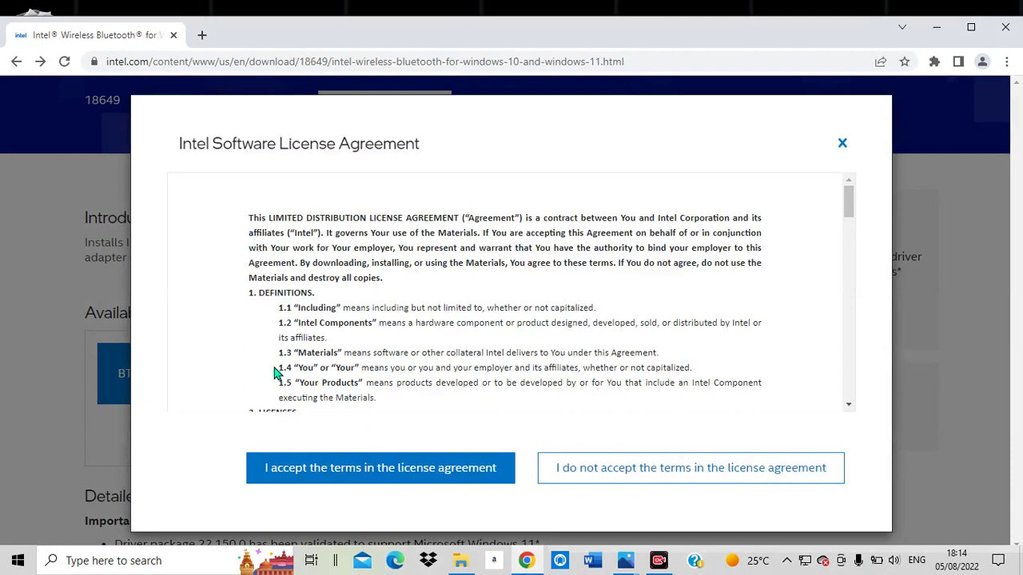
# - Accept the Intel license terms so the BT-22.150.0 installer downloads
pyautogui.click(375, 470)
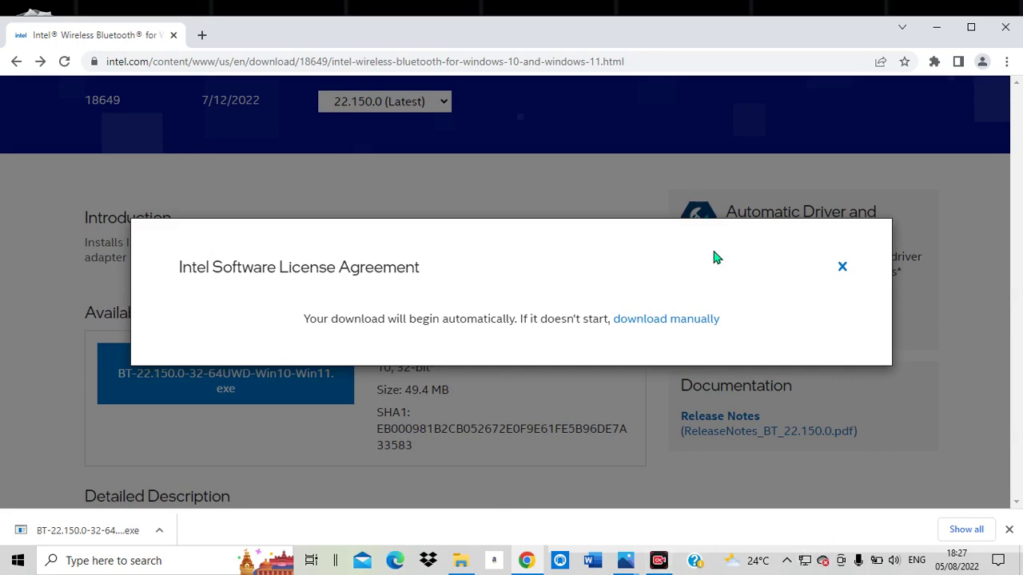
# - Run BT-22.150.0-32-64UWD-Win10-Win11 from Downloads as administrator, then minimize Explorer
pyautogui.click(461, 560)
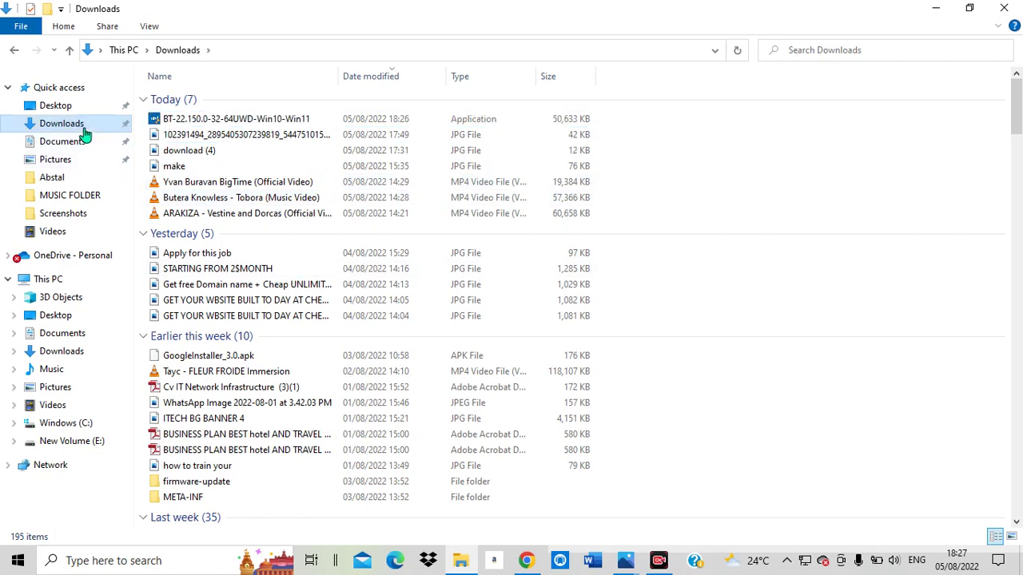
pyautogui.doubleClick(213, 120)
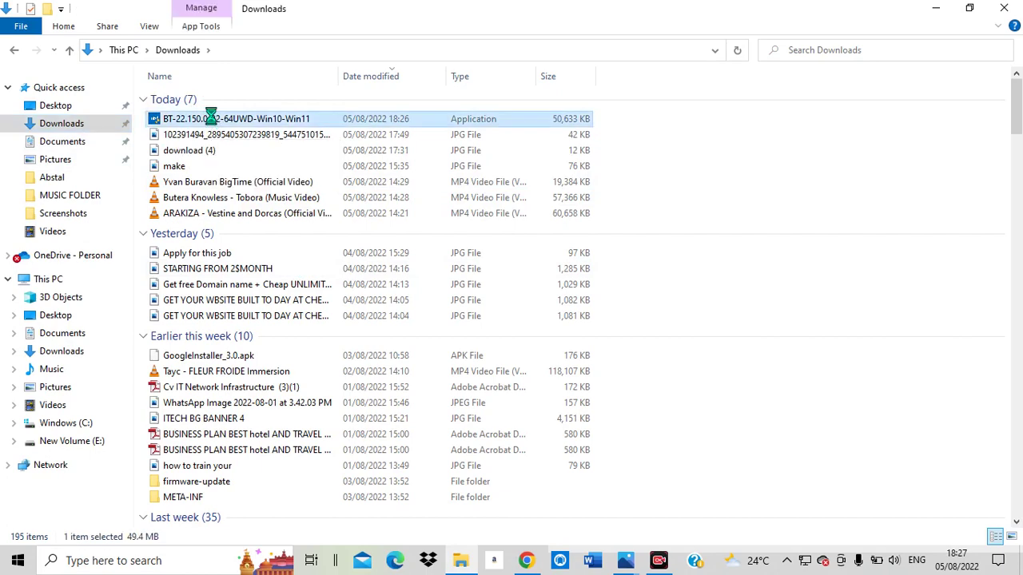
pyautogui.rightClick(211, 118)
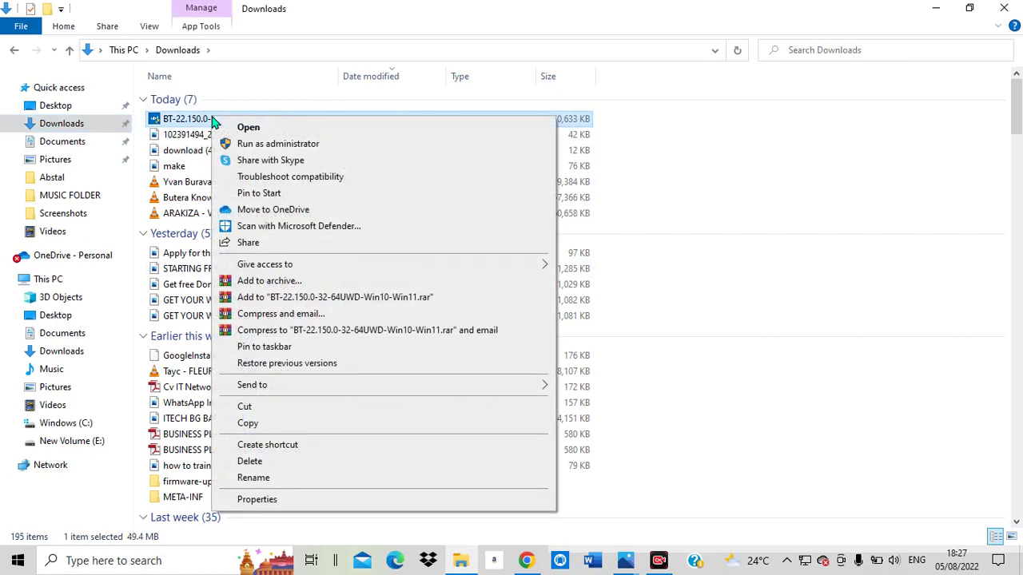
pyautogui.click(261, 146)
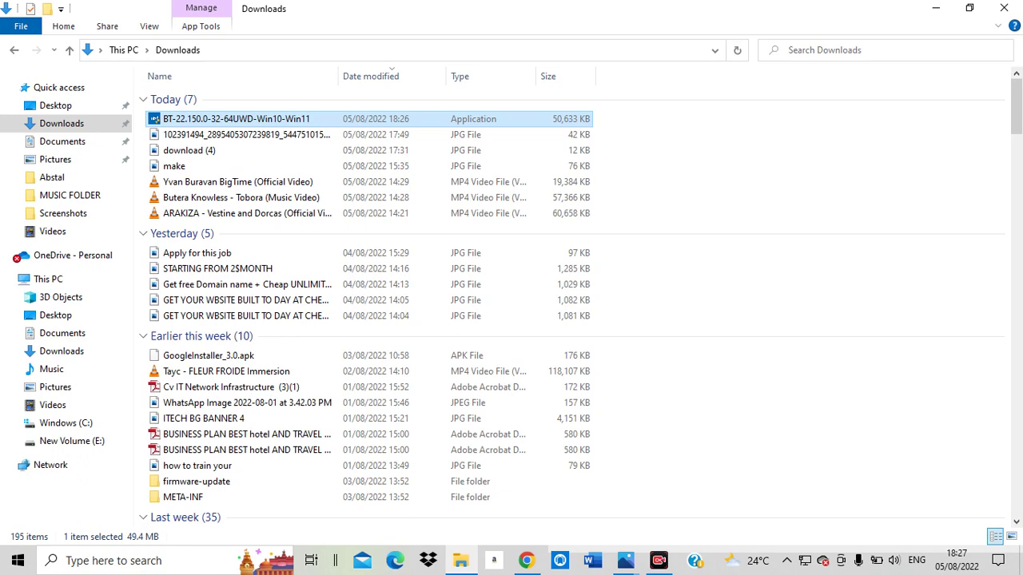
pyautogui.click(930, 8)
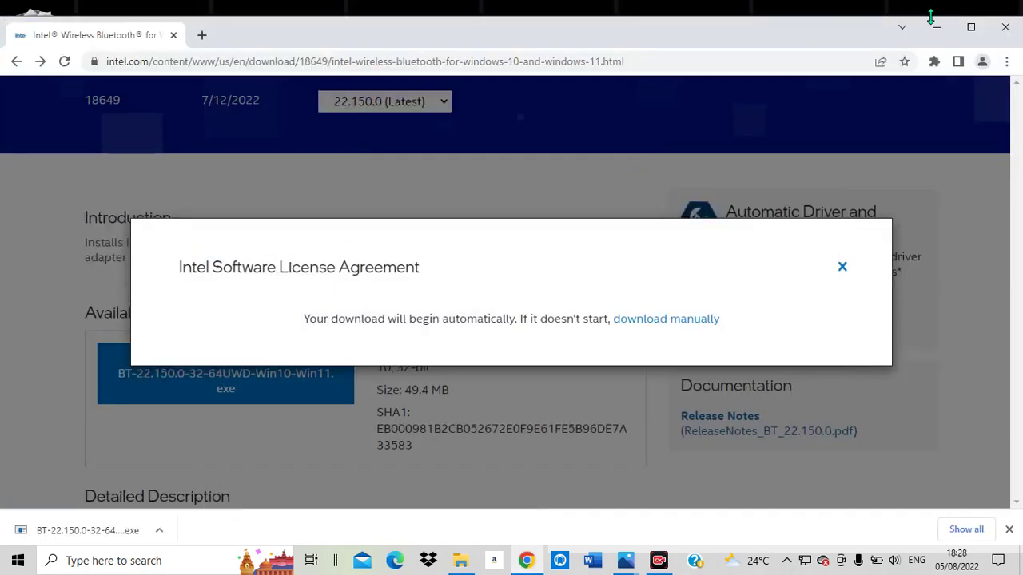
# - Minimize Chrome and continue past the PROSet/Wireless installer's welcome page
pyautogui.click(936, 27)
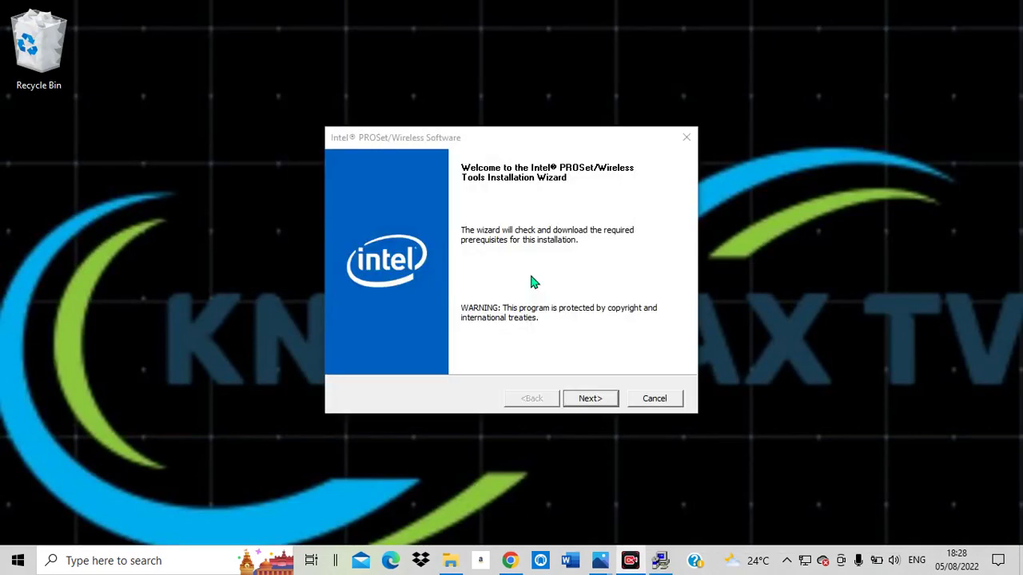
pyautogui.click(589, 398)
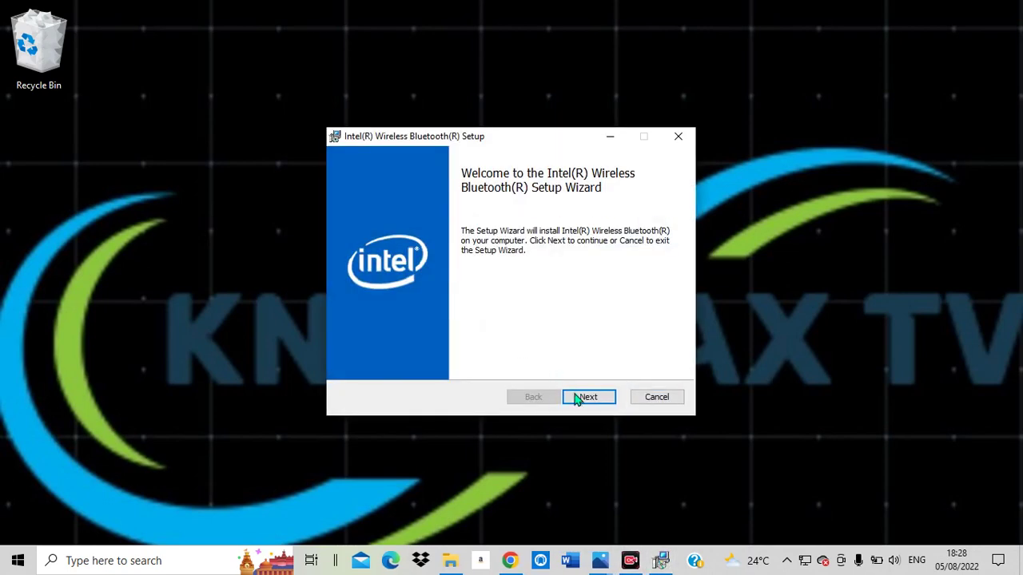
# - Accept the Bluetooth license, pick the Complete setup type and start the installation
pyautogui.click(577, 396)
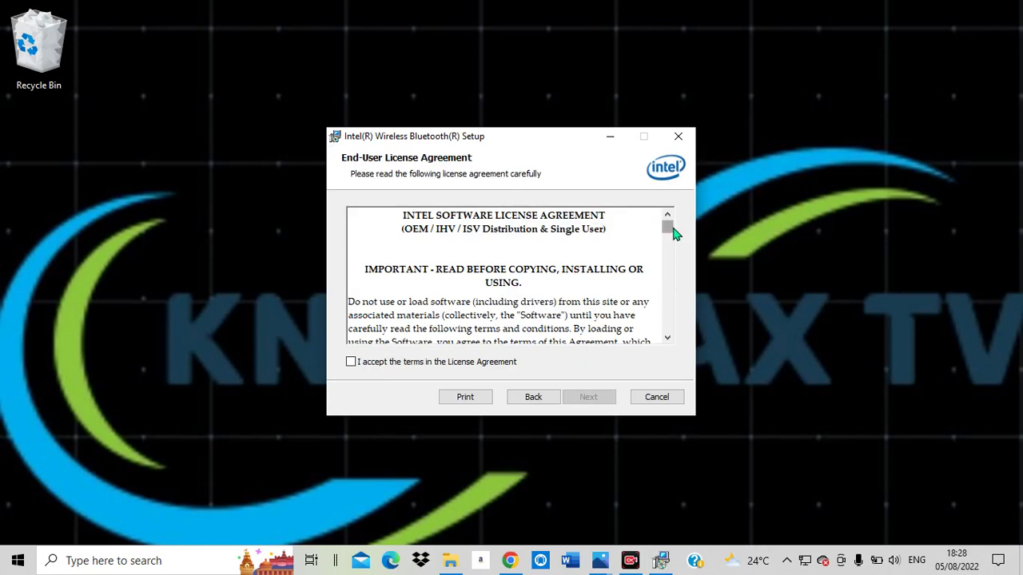
pyautogui.moveTo(668, 229); pyautogui.dragTo(662, 238)
pyautogui.click(351, 362)
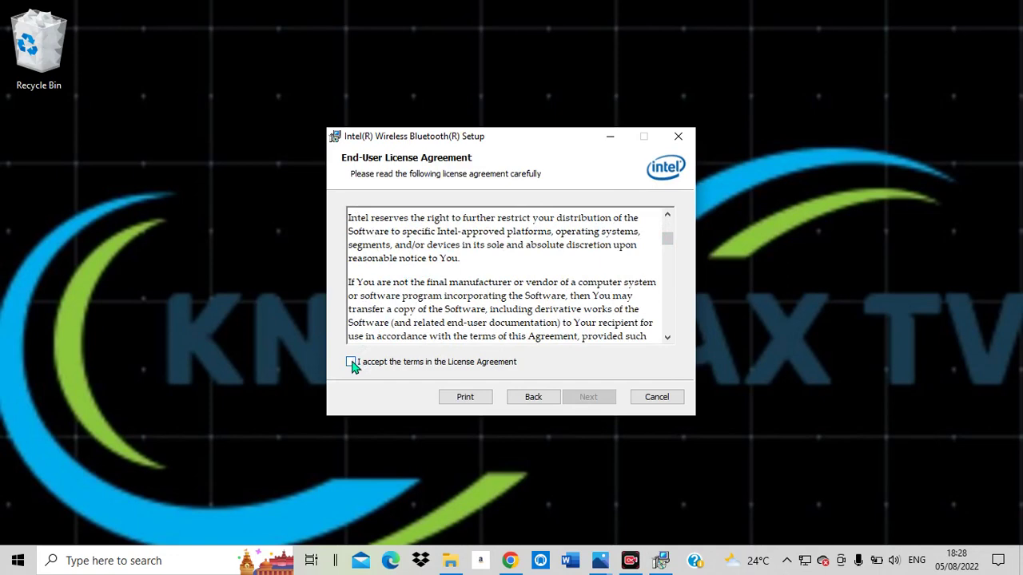
pyautogui.click(583, 400)
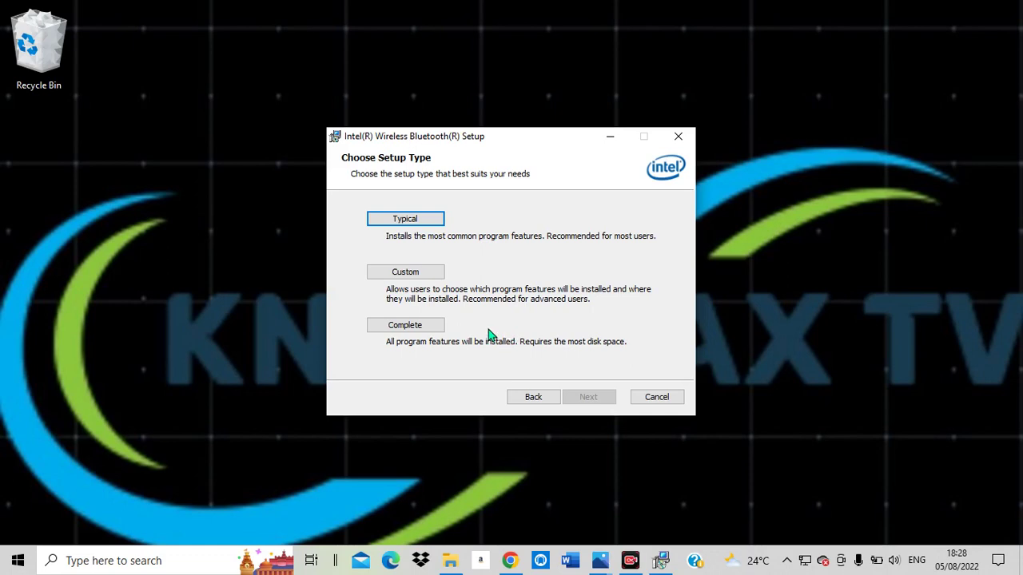
pyautogui.click(424, 326)
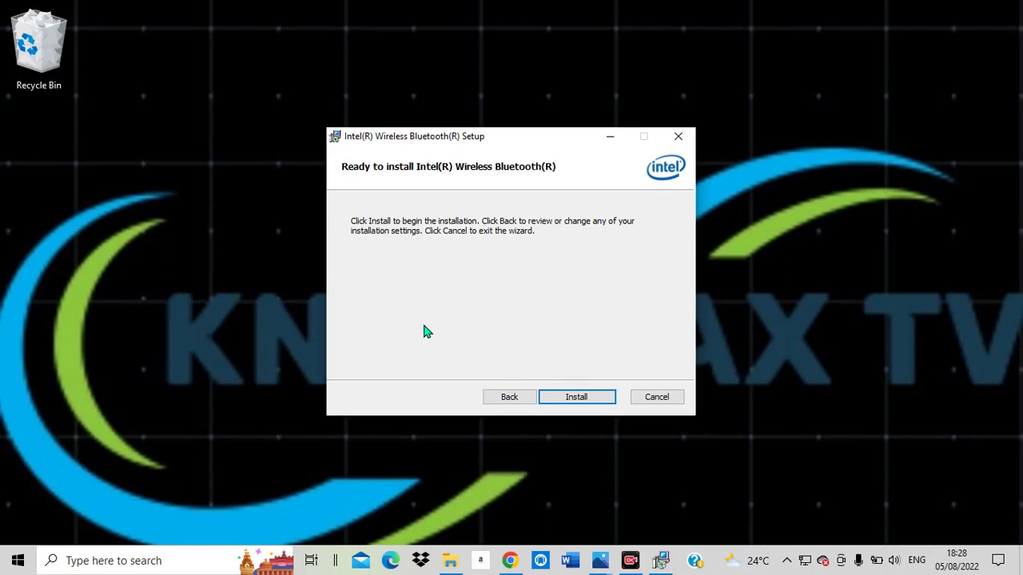
pyautogui.click(577, 399)
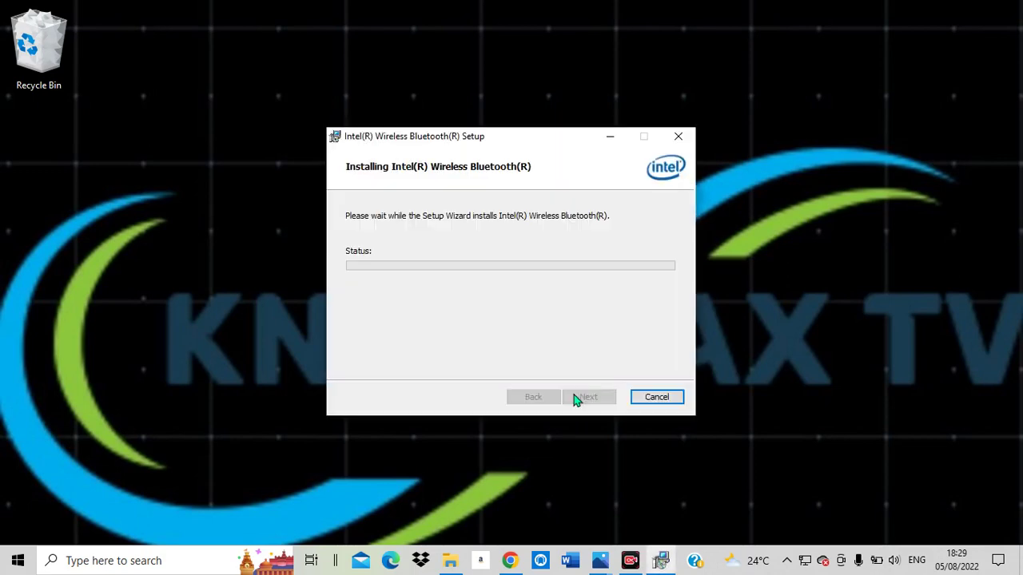